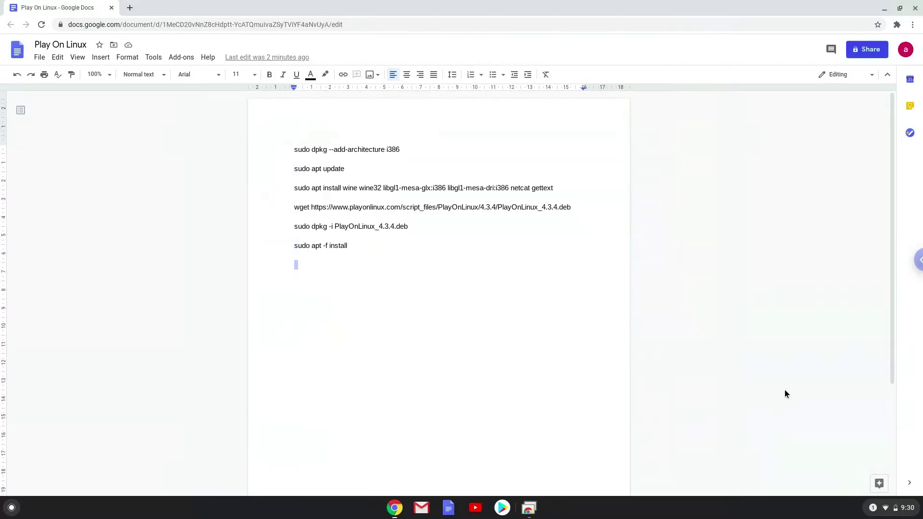
Step: Open the Linux (Beta) section of the Chromebook settings and start turning on Linux
click(891, 511)
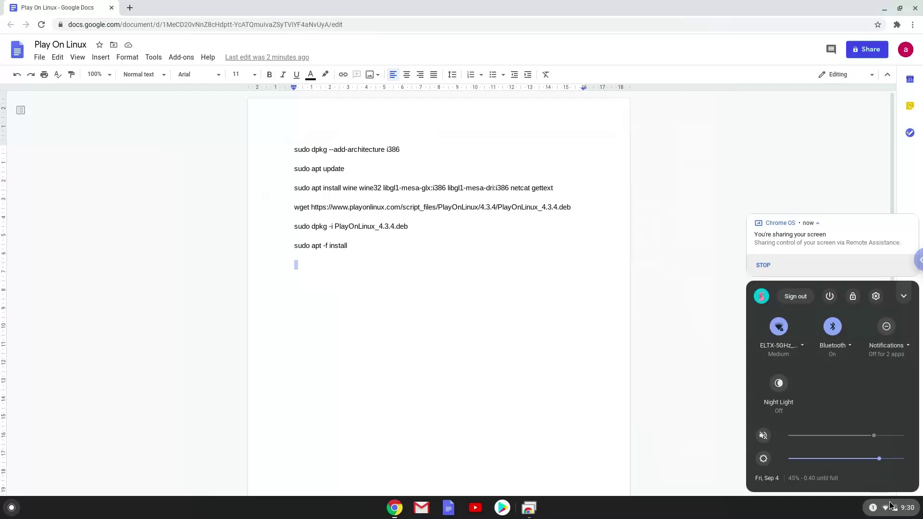
click(875, 296)
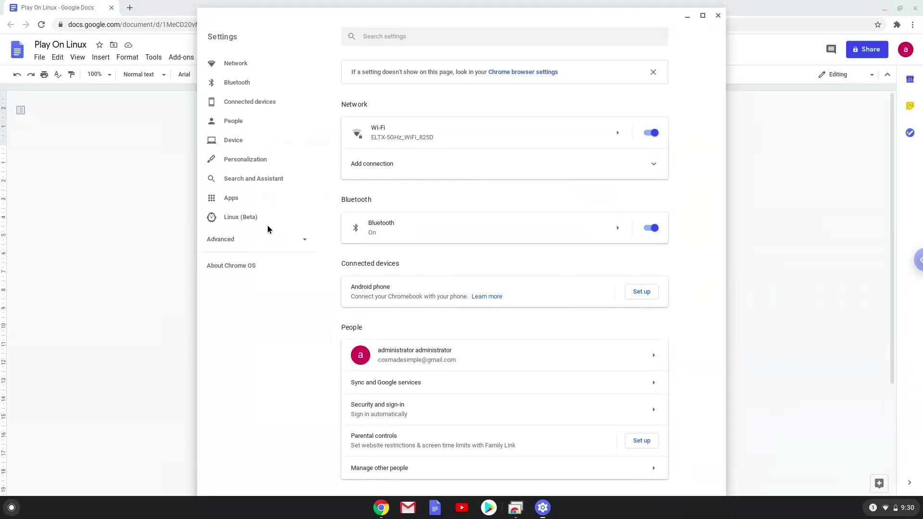
click(246, 222)
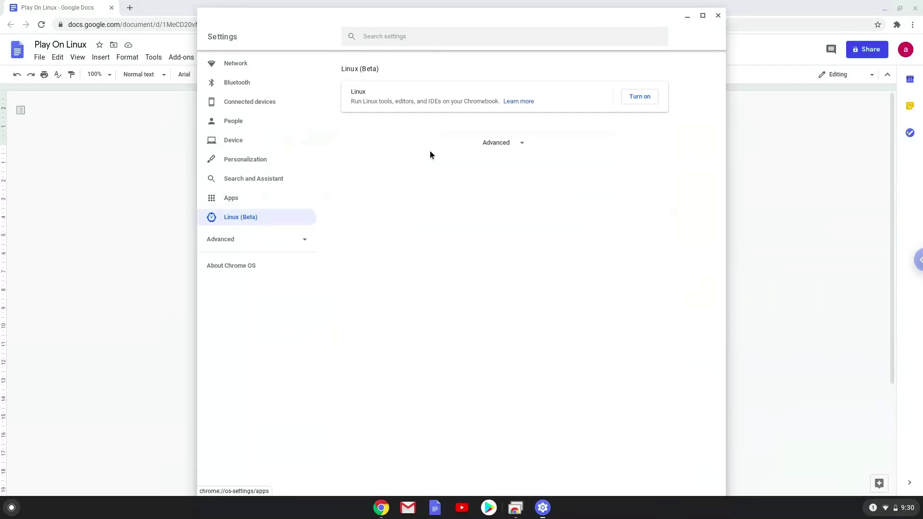
click(637, 97)
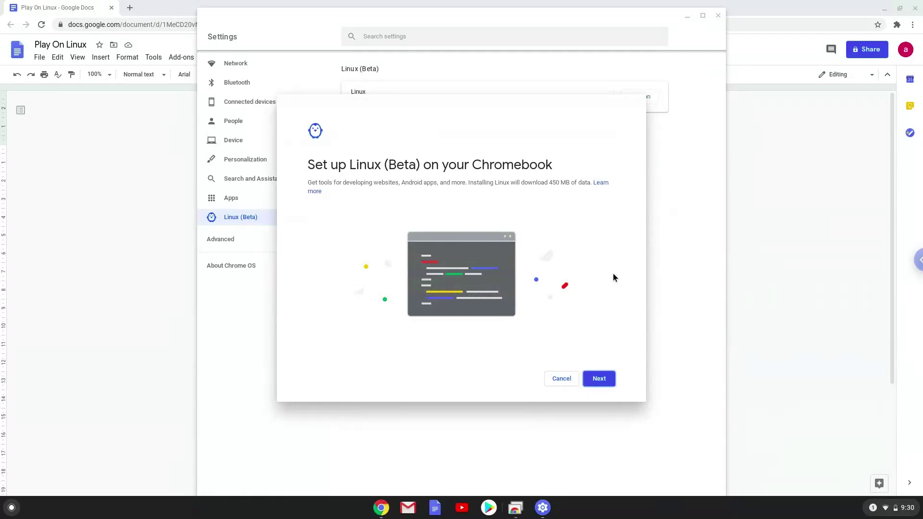
Step: Install Linux (Beta) with a disk size of 12.3 GB, and close the resulting terminal and the settings window
click(601, 378)
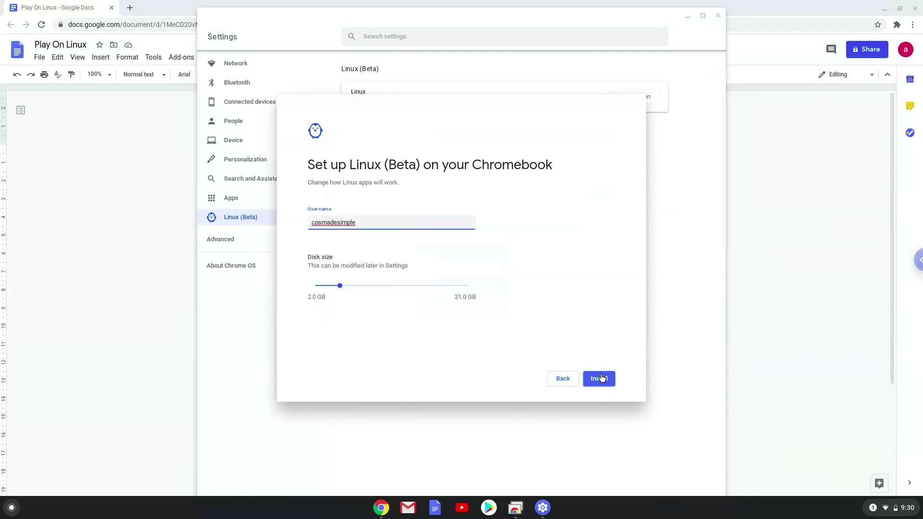
click(399, 286)
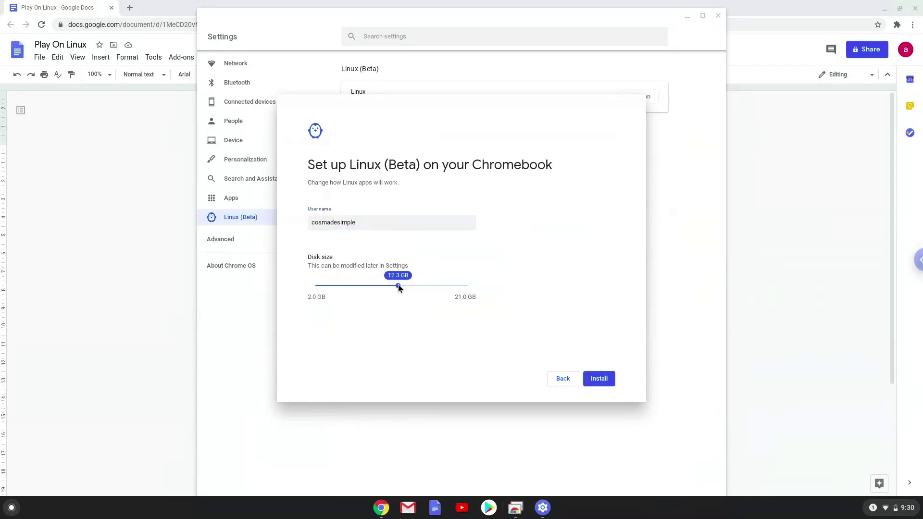
click(597, 380)
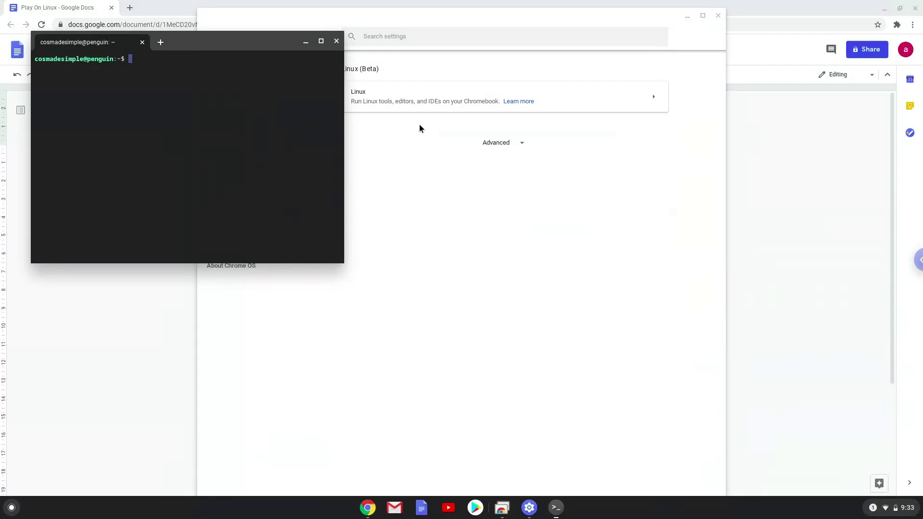
click(337, 42)
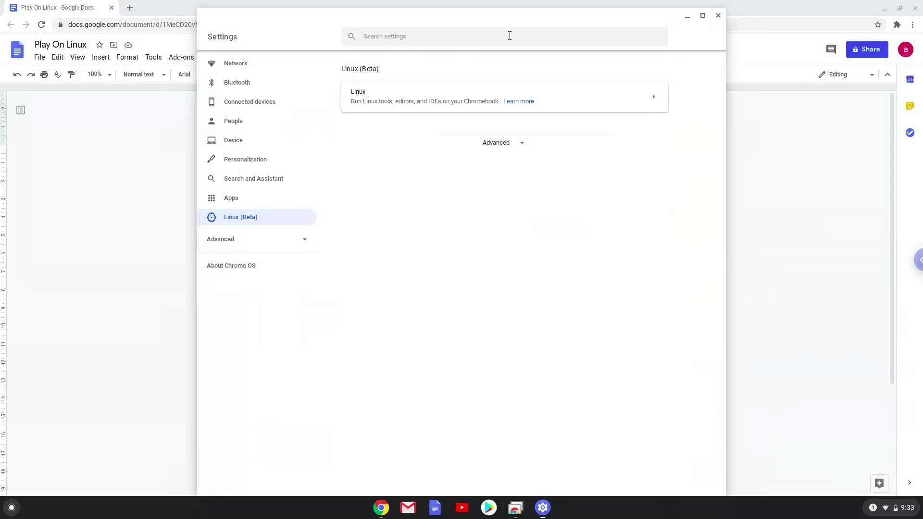
click(719, 16)
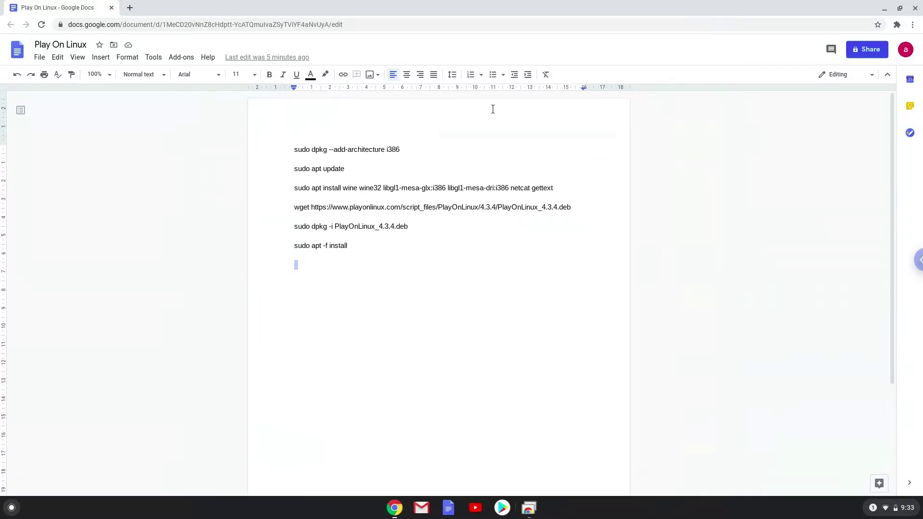
Step: Copy the command "sudo dpkg --add-architecture i386" from the Play On Linux document
triple_click(373, 150)
right_click(372, 150)
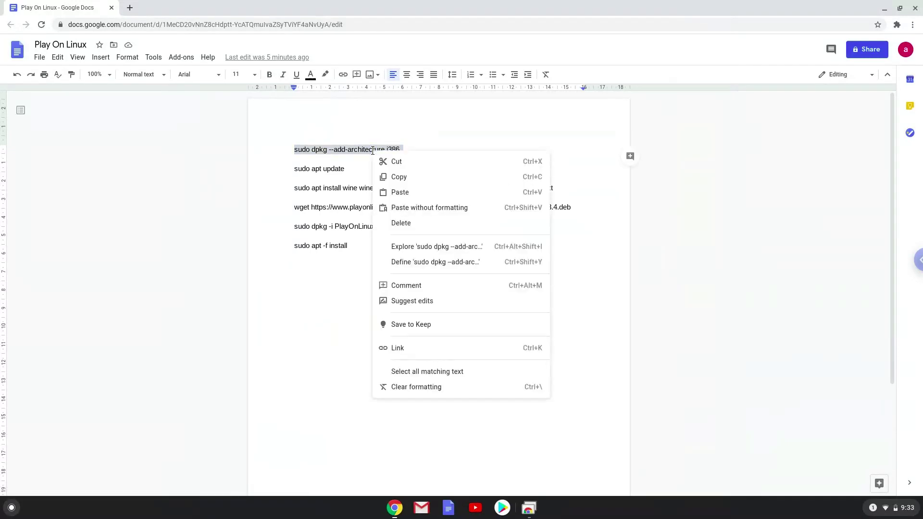
click(400, 178)
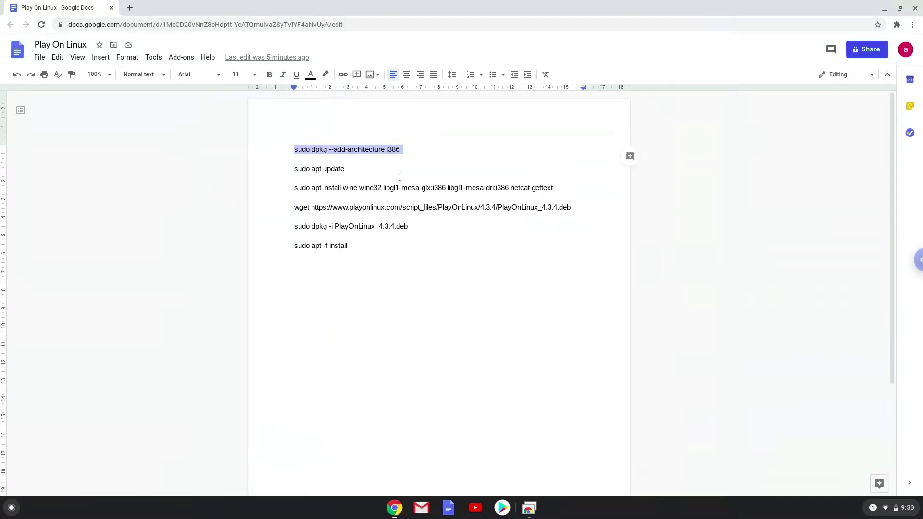
Step: Open Terminal, maximize its window and run the copied command "sudo dpkg --add-architecture i386"
click(12, 508)
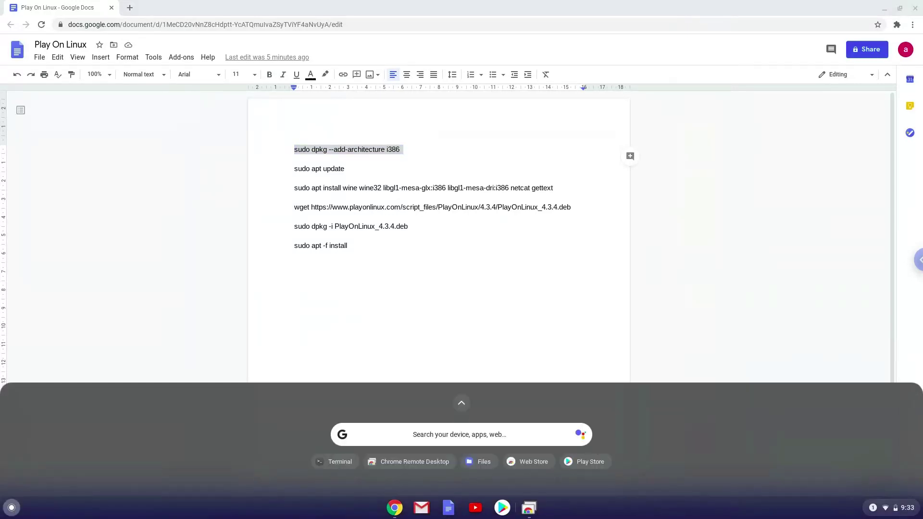
text(ter)
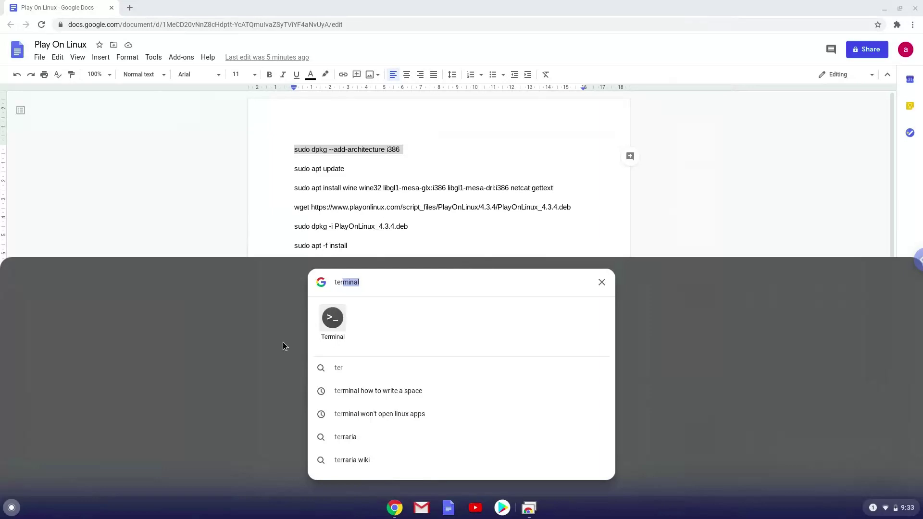
click(332, 319)
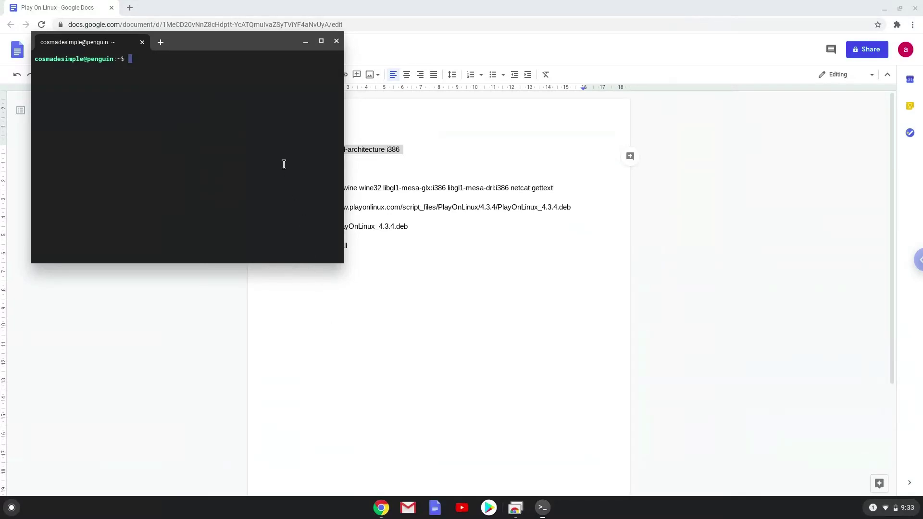
double_click(256, 43)
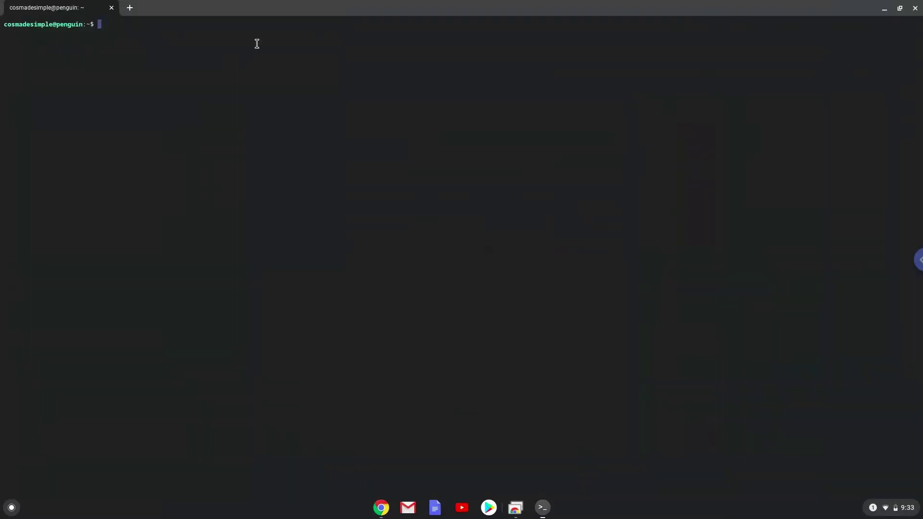
key(ctrl+shift+v)
key(Return)
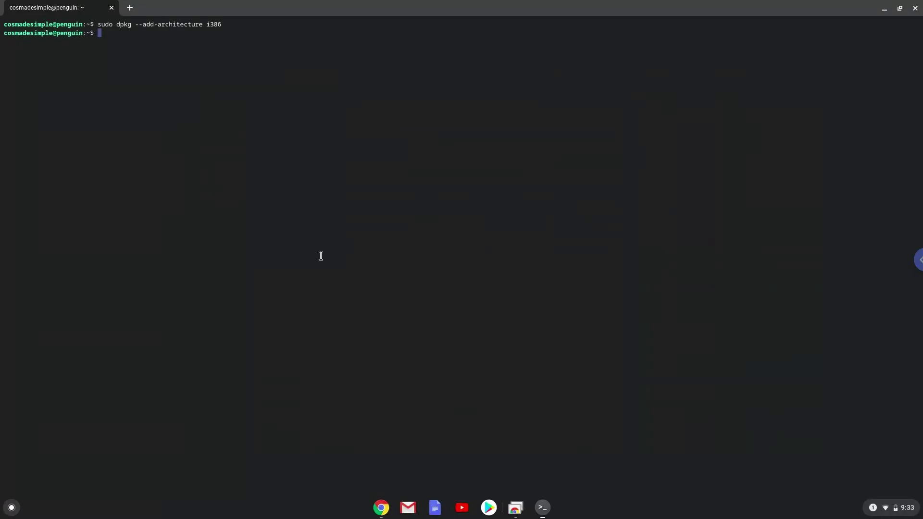
Step: Copy "sudo apt update" from the Google Docs document and run it in Terminal
click(380, 501)
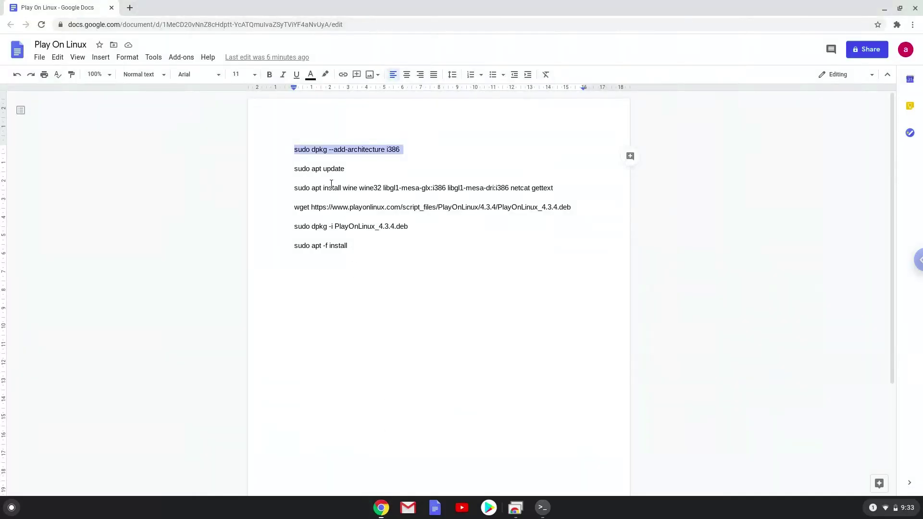
triple_click(327, 167)
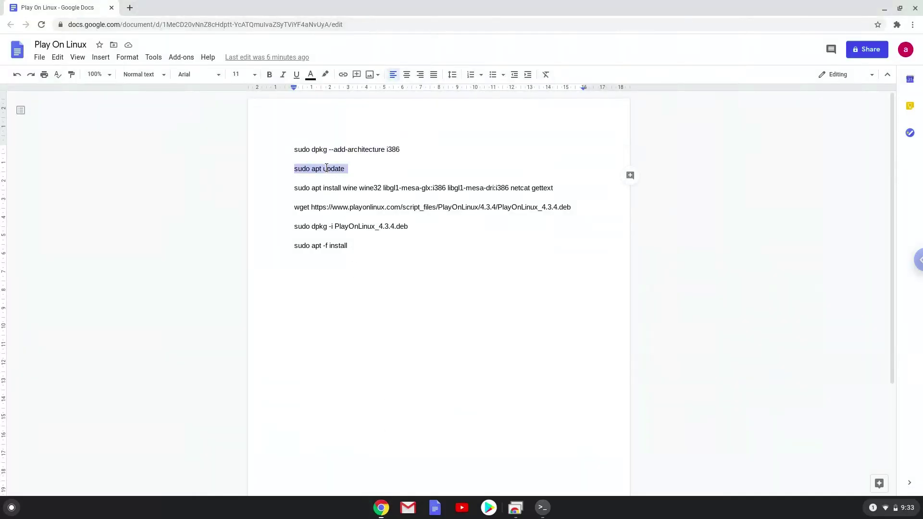
right_click(326, 168)
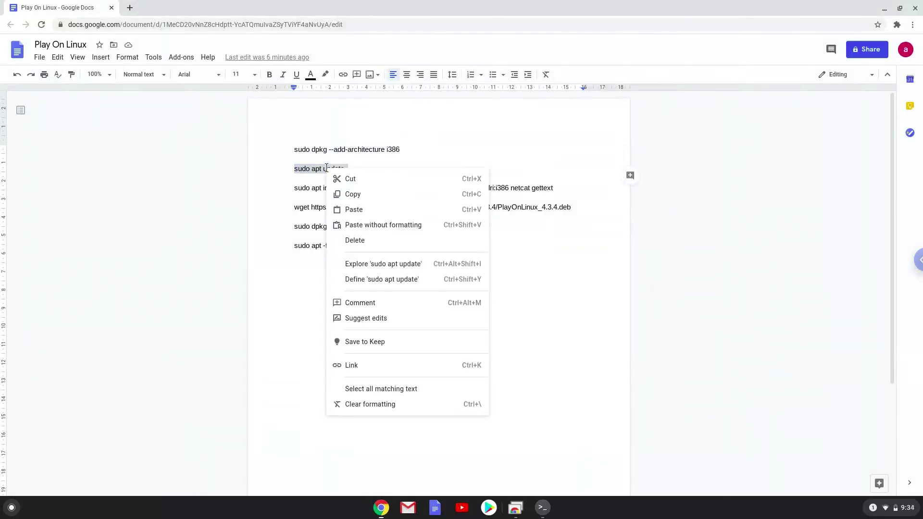
click(352, 194)
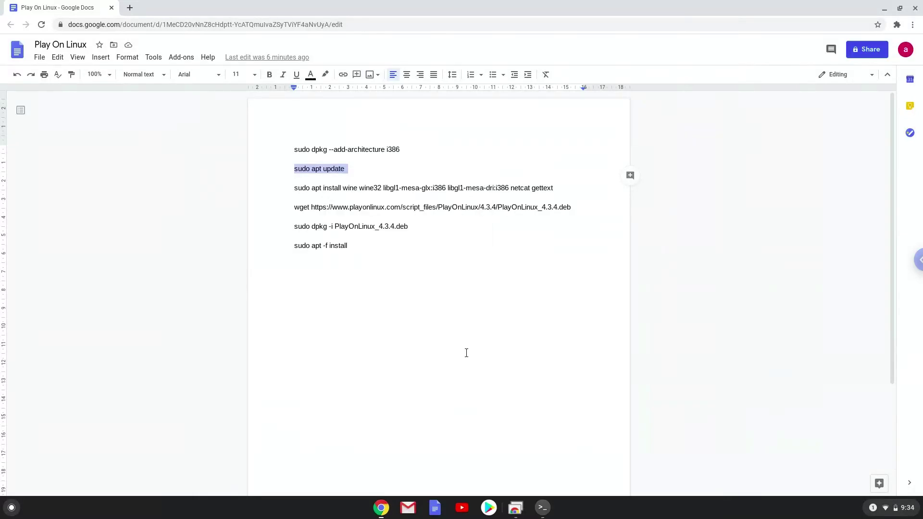
click(543, 509)
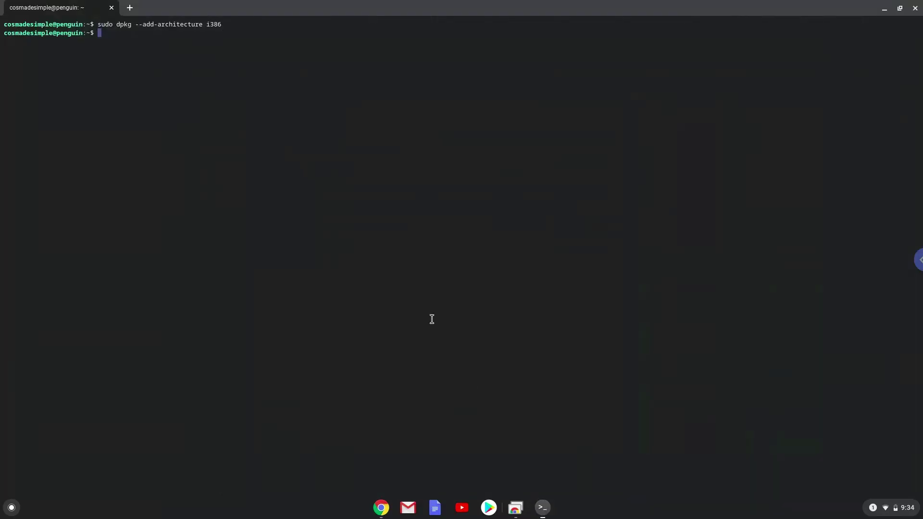
key(ctrl+shift+v)
key(Return)
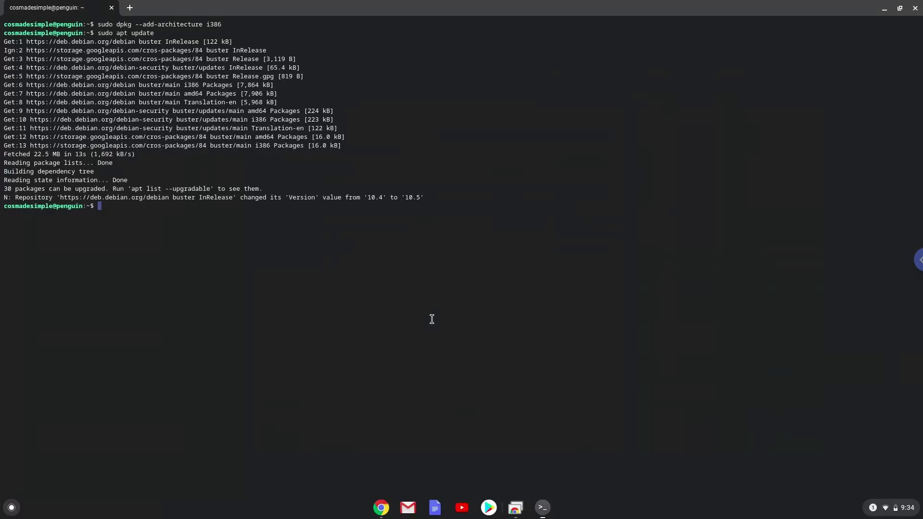
Step: Copy "sudo apt install wine wine32 libgl1-mesa-glx:i386 libgl1-mesa-dri:i386 netcat gettext" from the Google Docs document, run it in Terminal and accept the installation
click(383, 508)
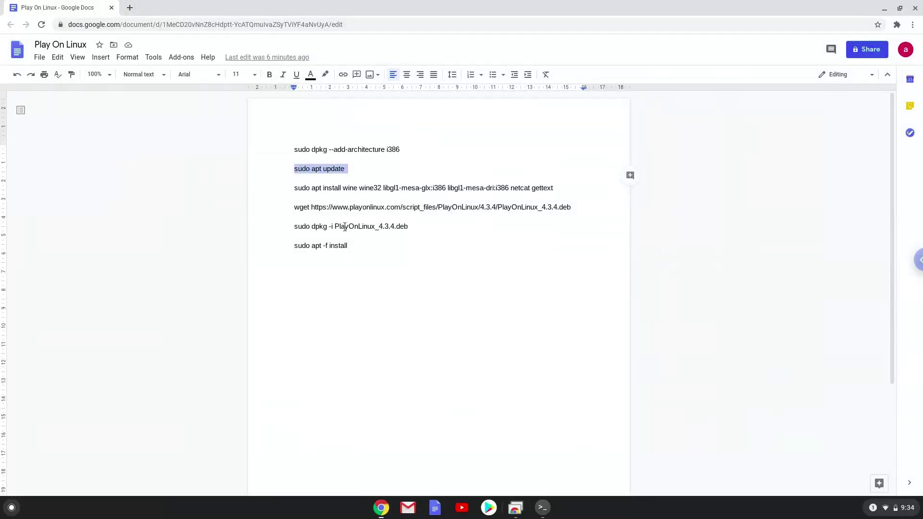
double_click(334, 189)
triple_click(335, 189)
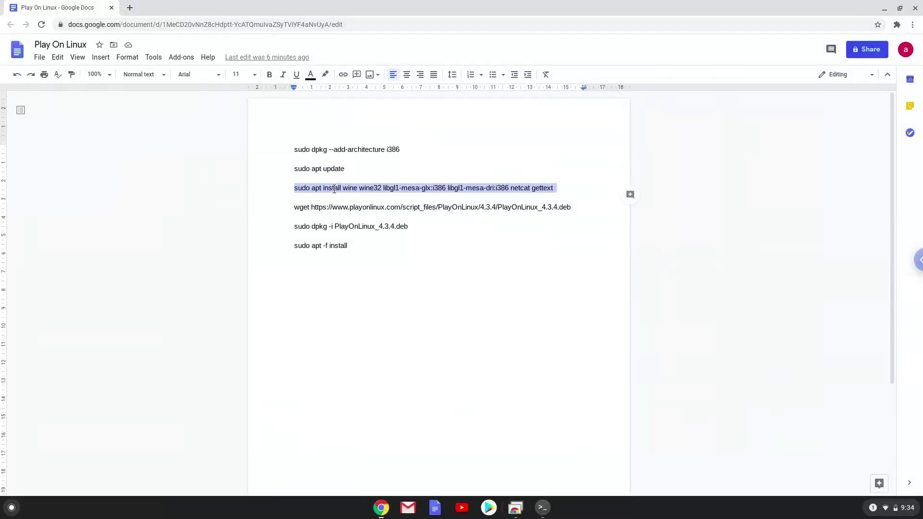
right_click(334, 189)
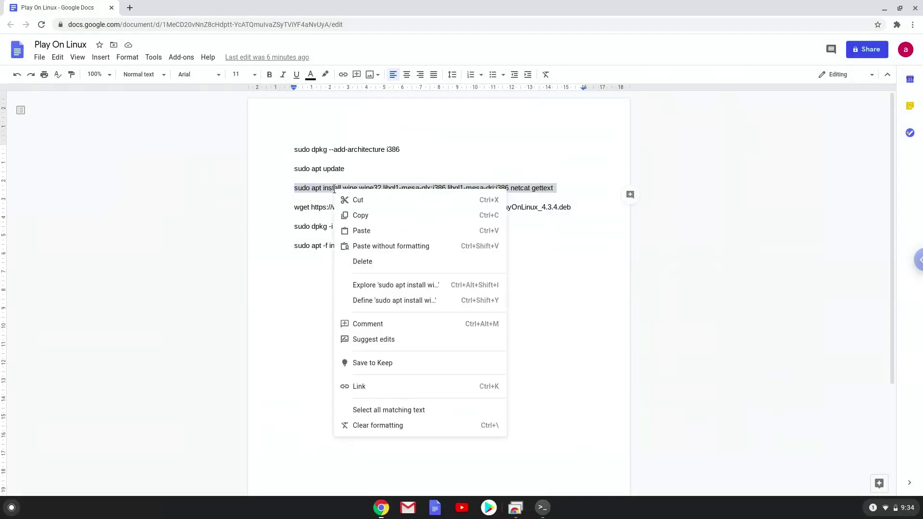
click(365, 217)
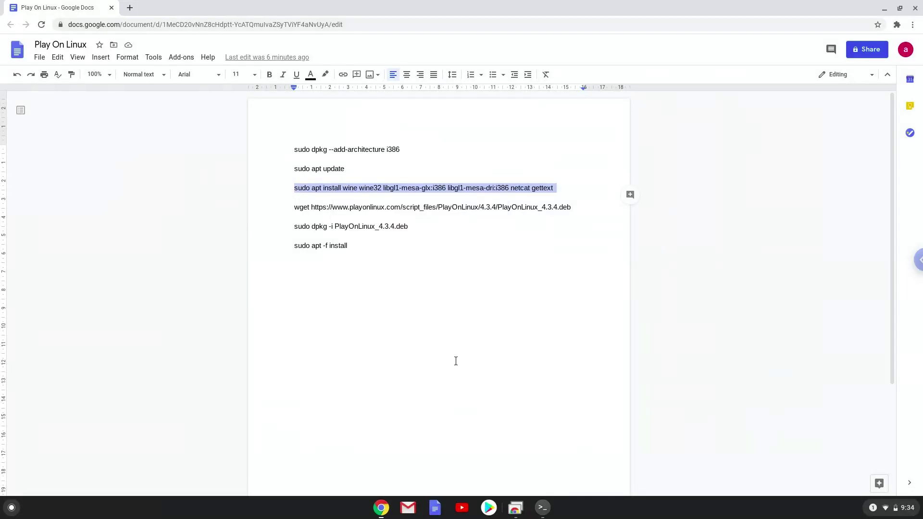
click(543, 508)
key(ctrl+shift+v)
key(Return)
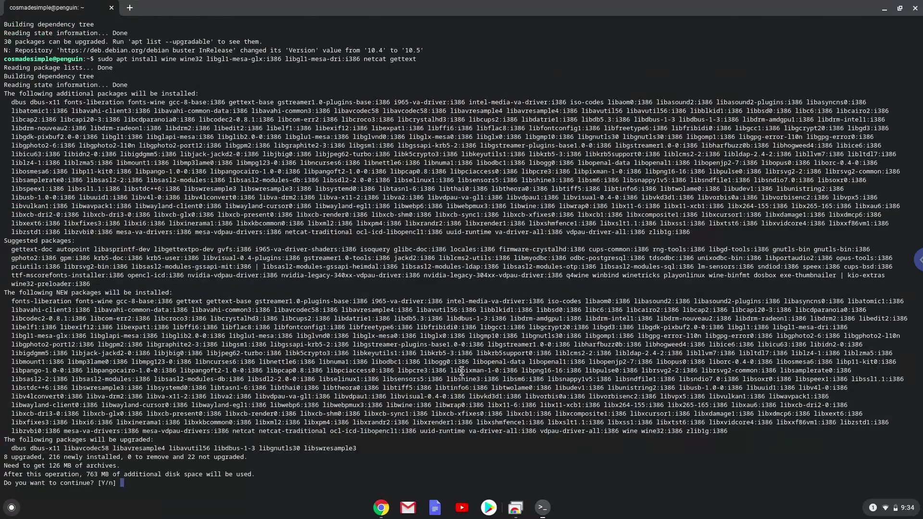
key(Return)
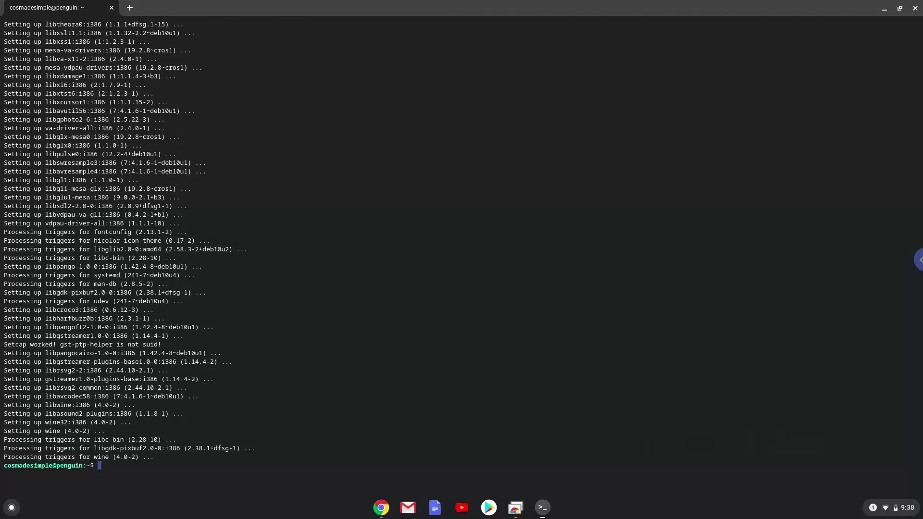
Step: Copy the wget command for PlayOnLinux_4.3.4.deb from the Google Docs document and run it in Terminal to download the package
click(386, 509)
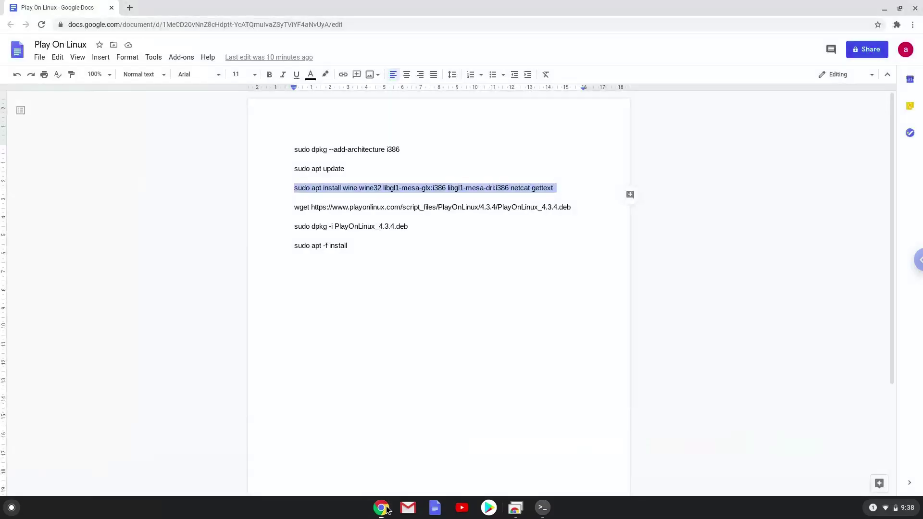
click(367, 206)
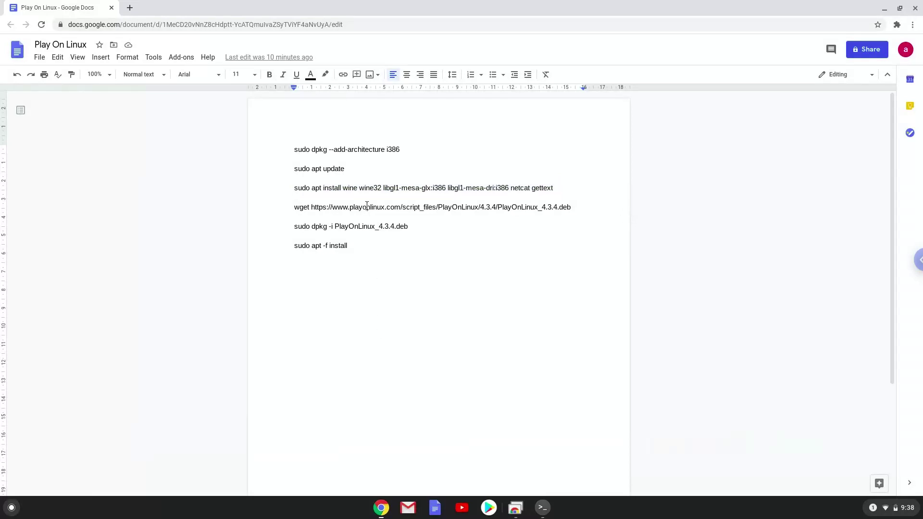
triple_click(366, 206)
right_click(367, 207)
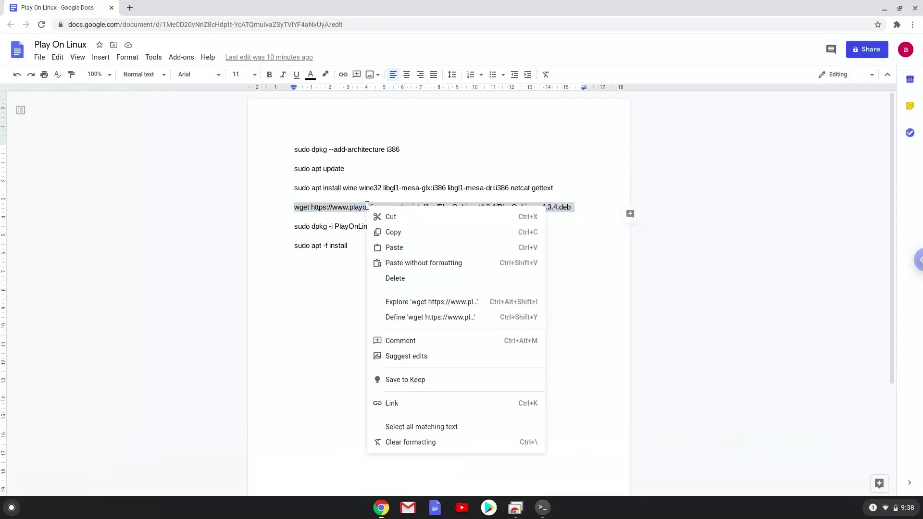
click(388, 233)
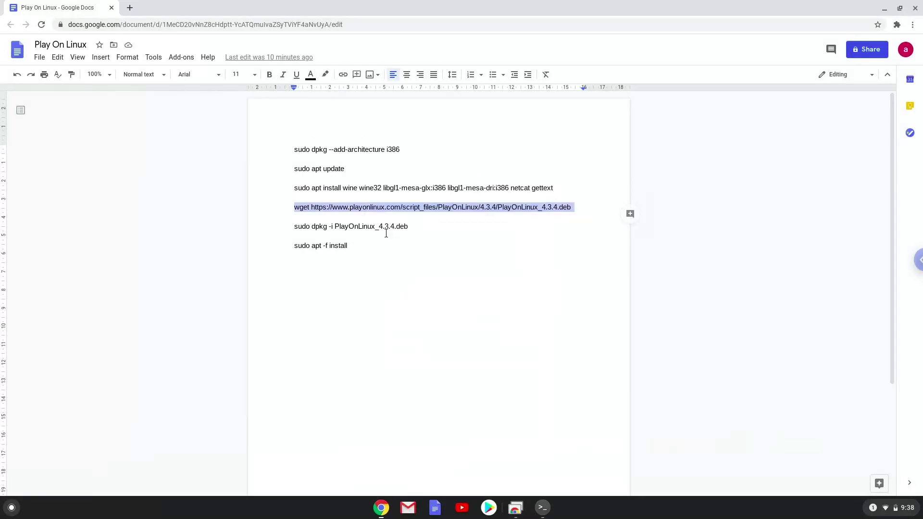
click(542, 507)
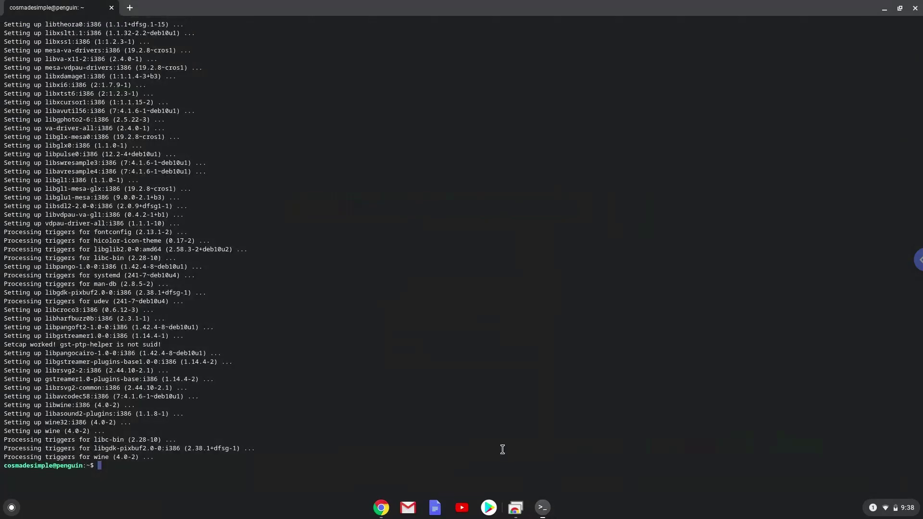
key(ctrl+shift+v)
key(Return)
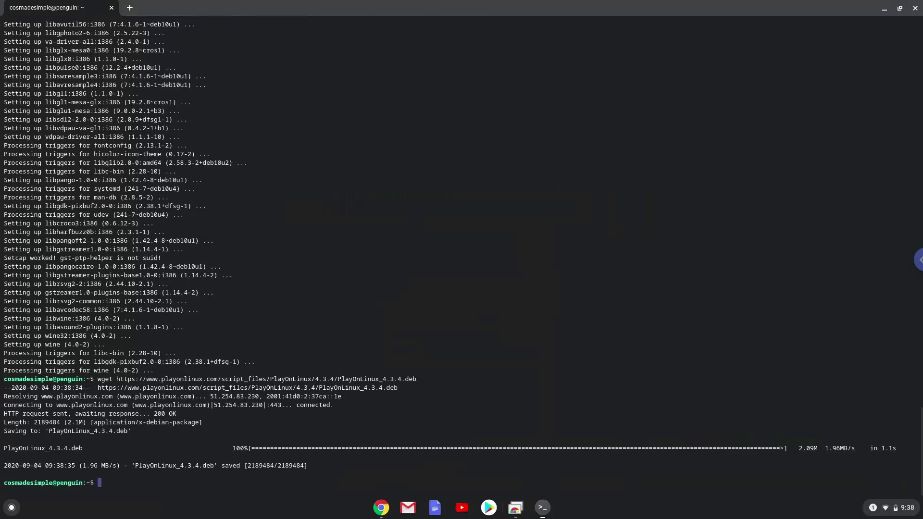
Step: Copy "sudo dpkg -i PlayOnLinux_4.3.4.deb" from the Google Docs document and run it in Terminal
click(382, 508)
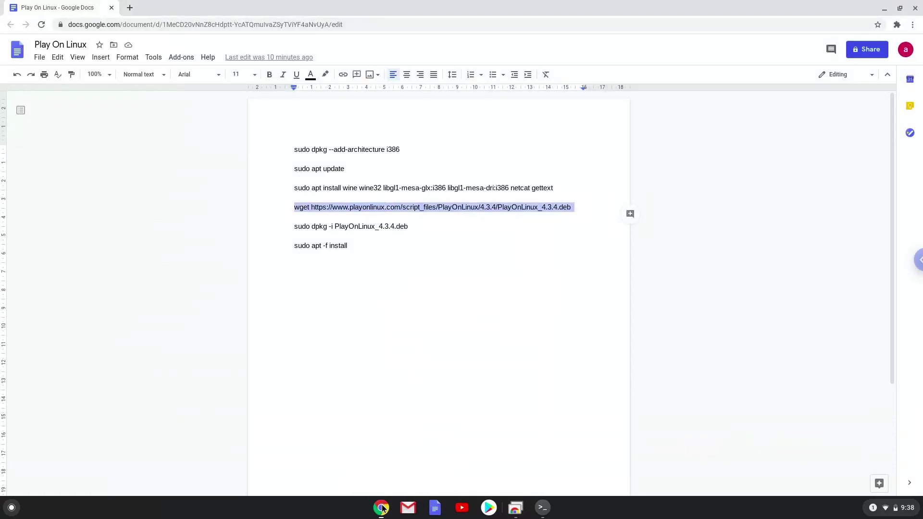
double_click(348, 227)
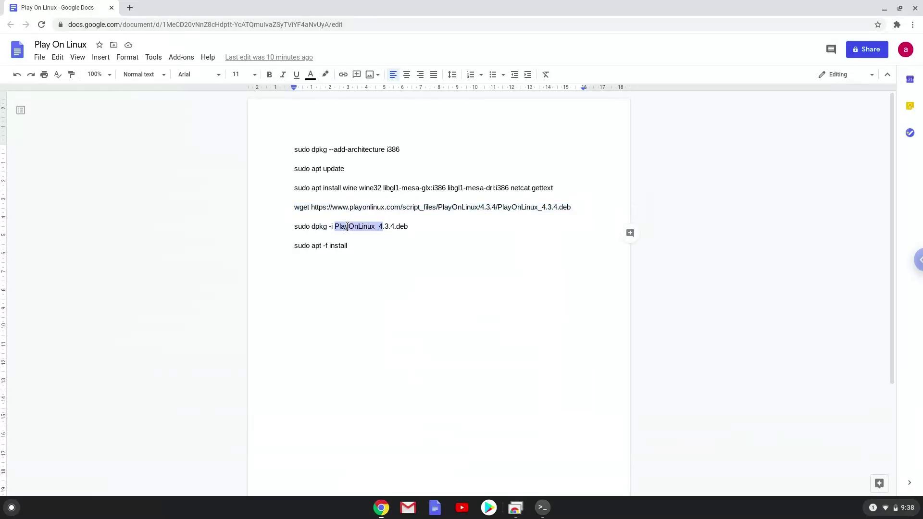
triple_click(347, 227)
right_click(347, 227)
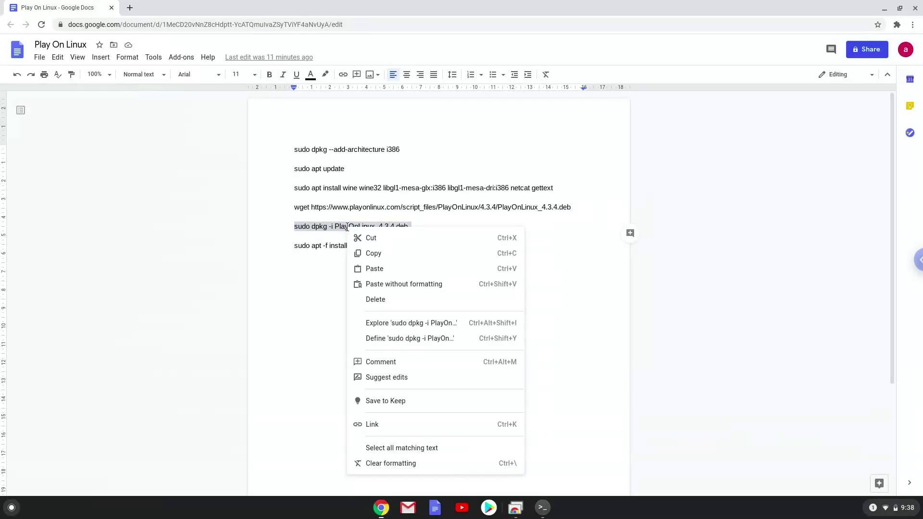
click(371, 253)
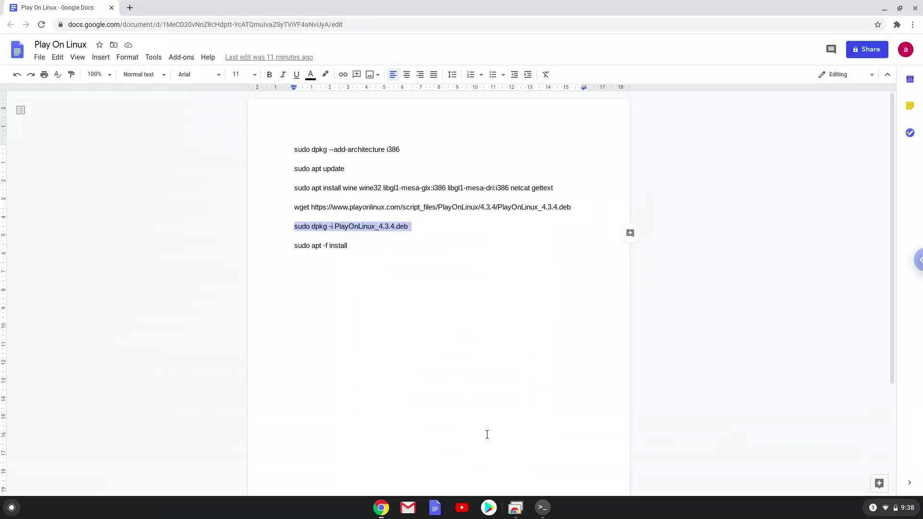
click(542, 508)
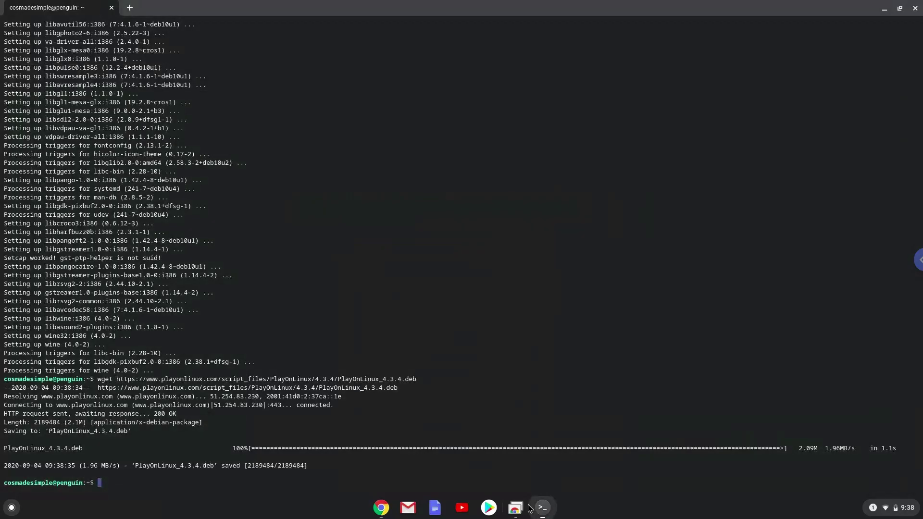
key(ctrl+shift+v)
key(Return)
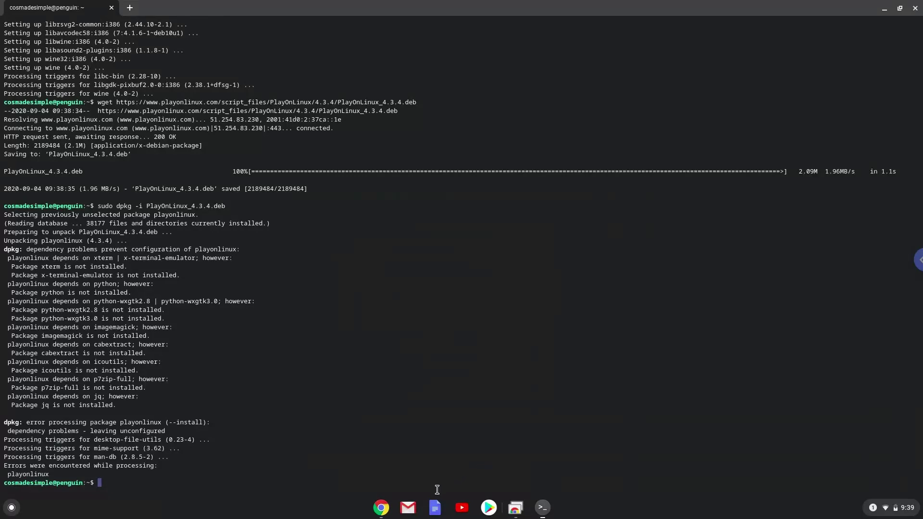
Step: Copy "sudo apt -f install" from the Google Docs document, run it in Terminal, and close Terminal once the installation finishes
click(382, 508)
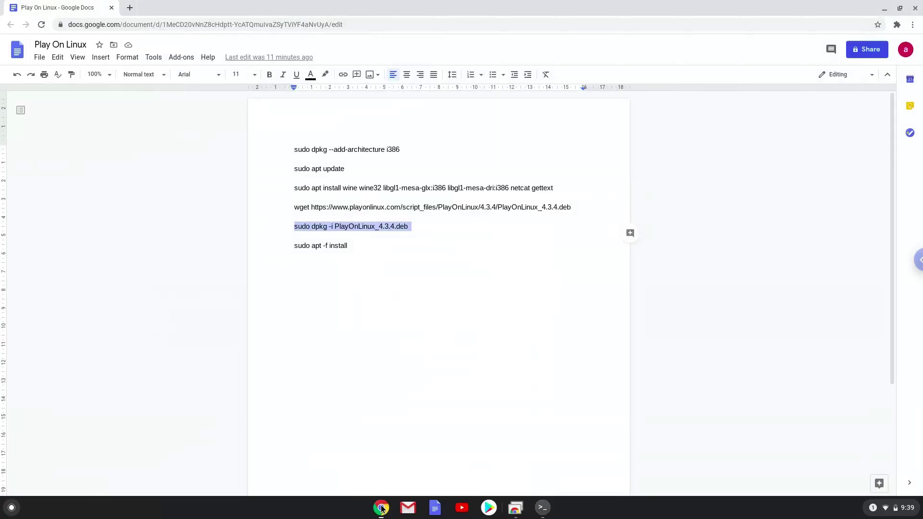
triple_click(333, 247)
right_click(332, 248)
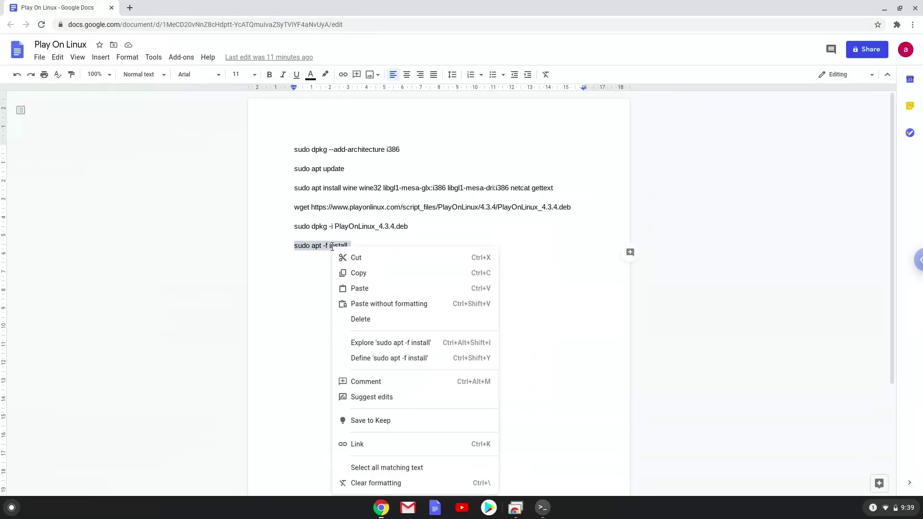
click(359, 273)
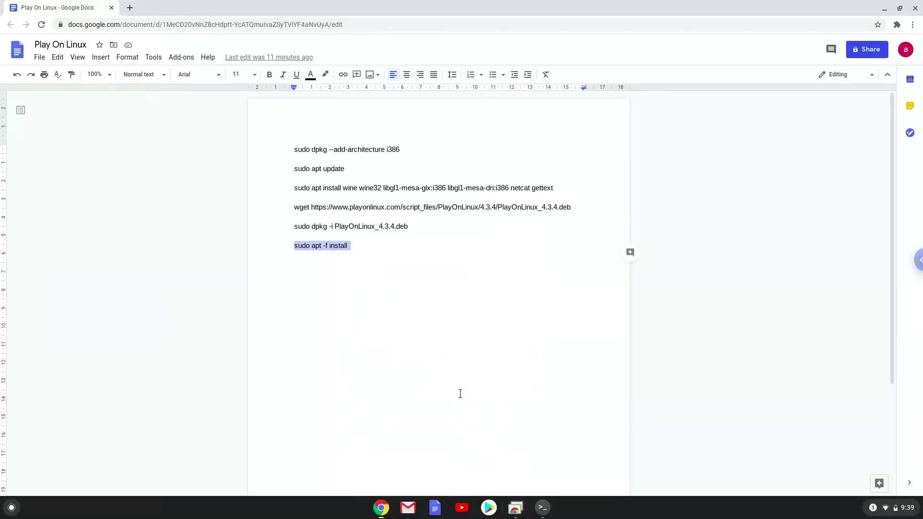
click(543, 508)
key(ctrl+shift+v)
key(Return)
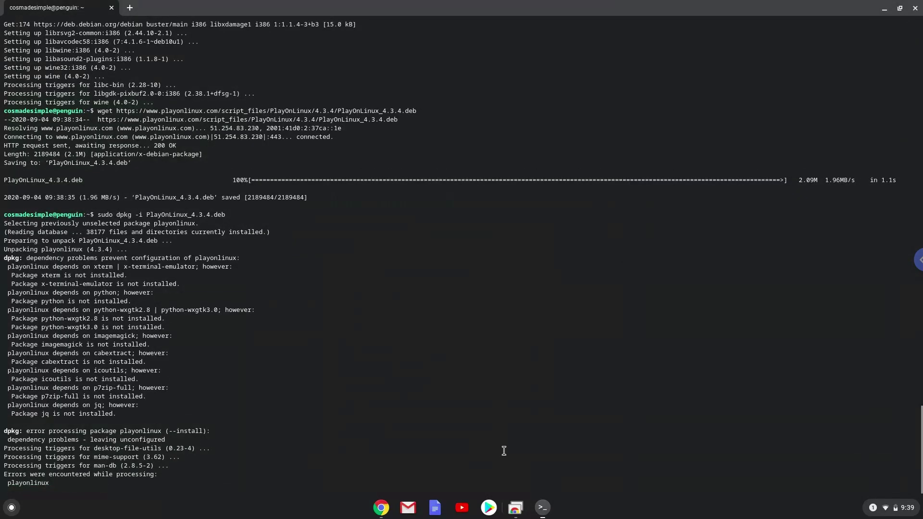
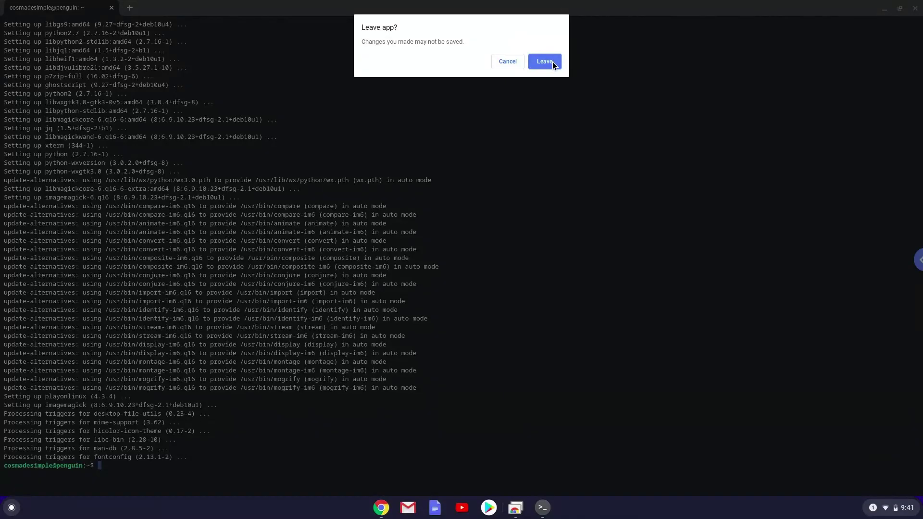
click(545, 61)
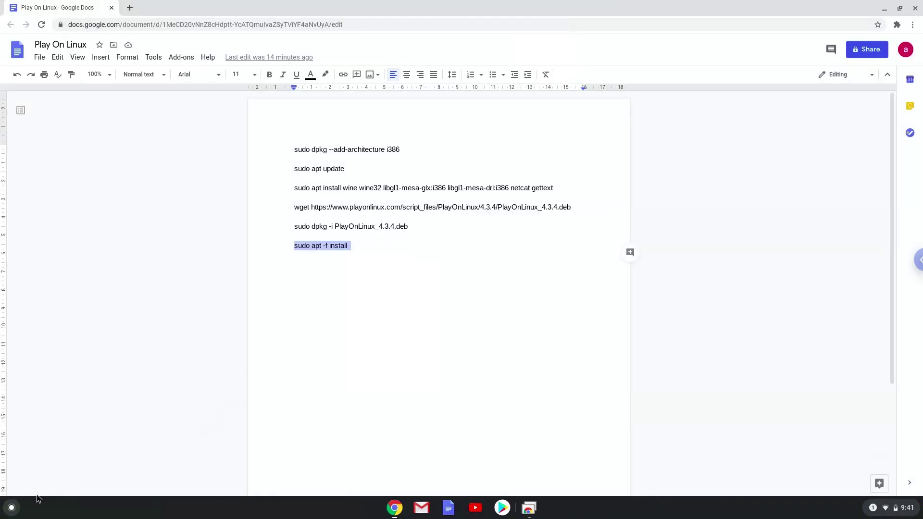
Step: Launch PlayOnLinux from the Linux apps folder in the launcher and decline to contribute to its compatibility database
click(12, 508)
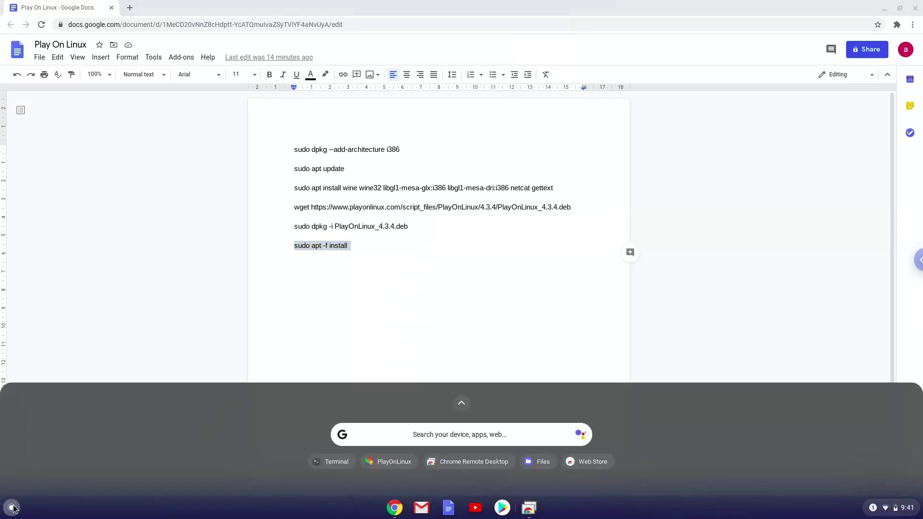
click(465, 401)
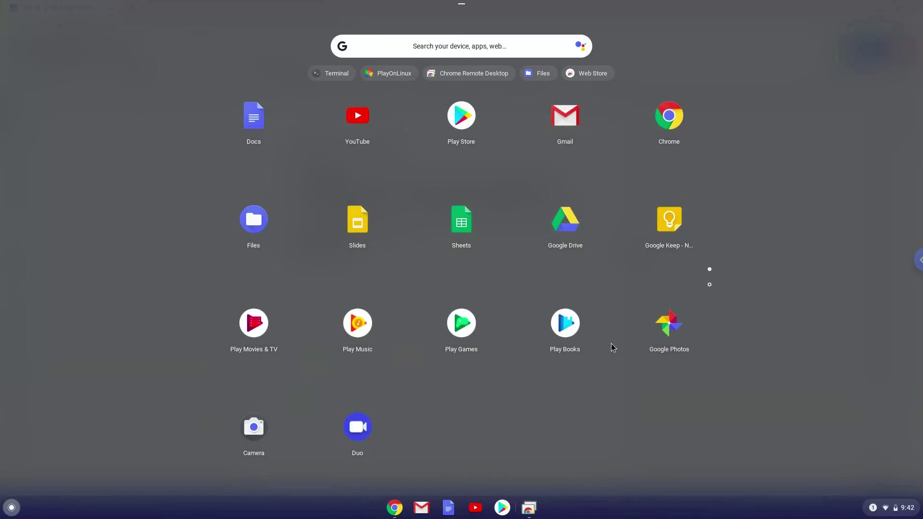
click(709, 285)
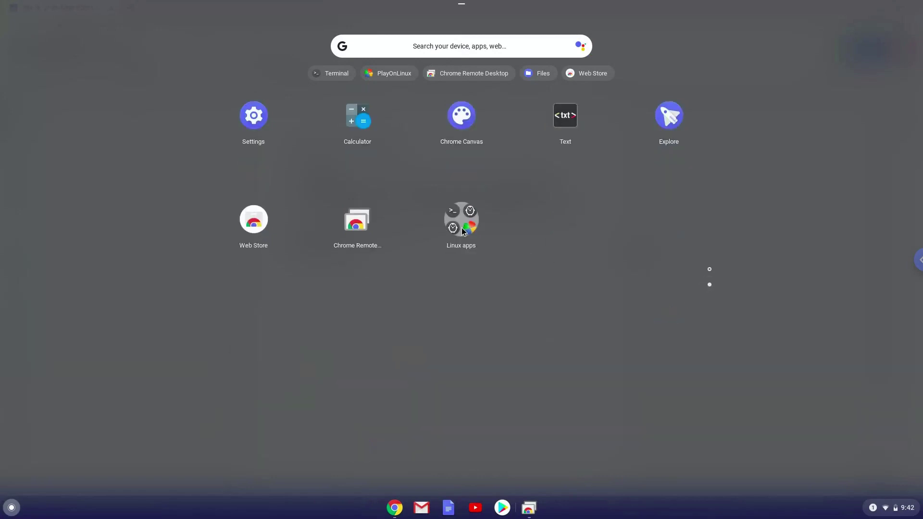
click(462, 230)
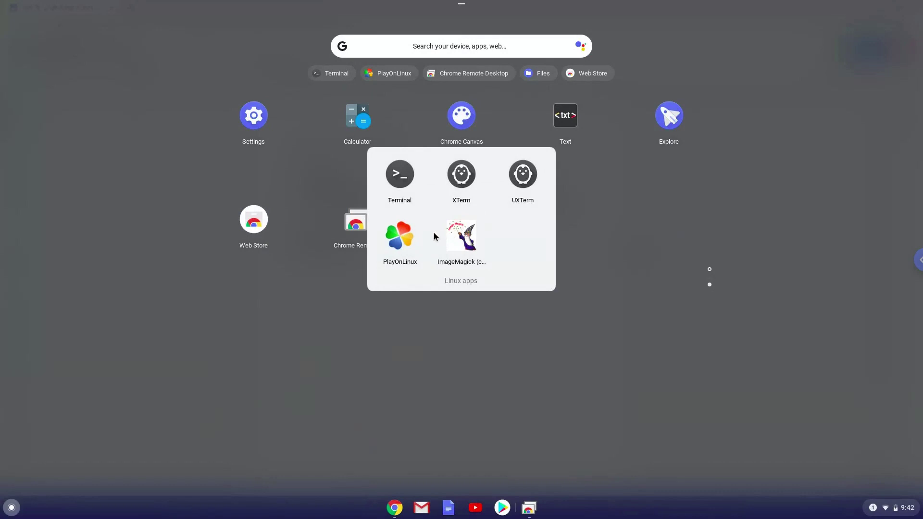
click(396, 238)
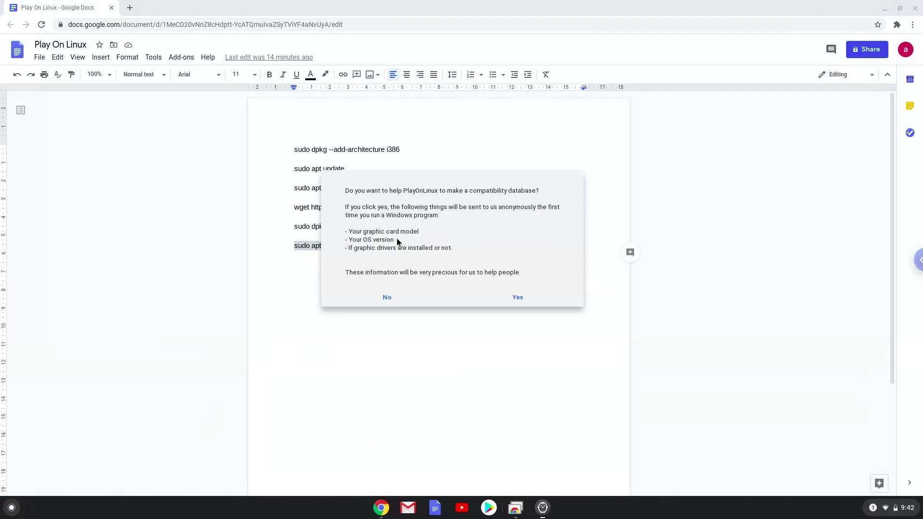
click(398, 298)
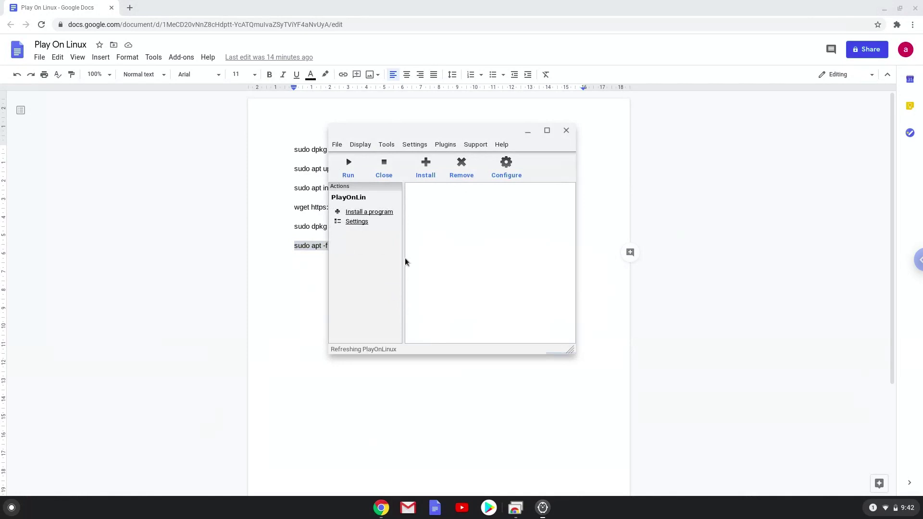
Step: Open PlayOnLinux's program installation window, maximize it and browse the Multimedia and Internet categories
click(423, 169)
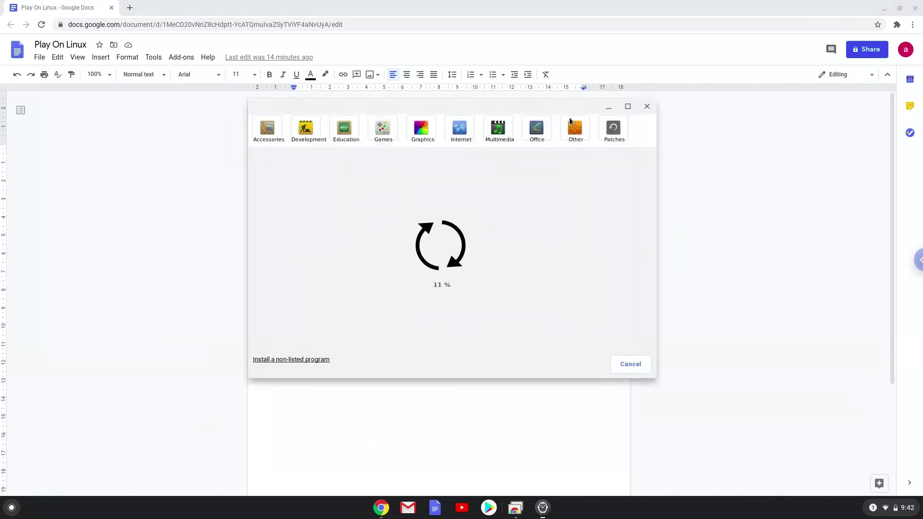
click(628, 107)
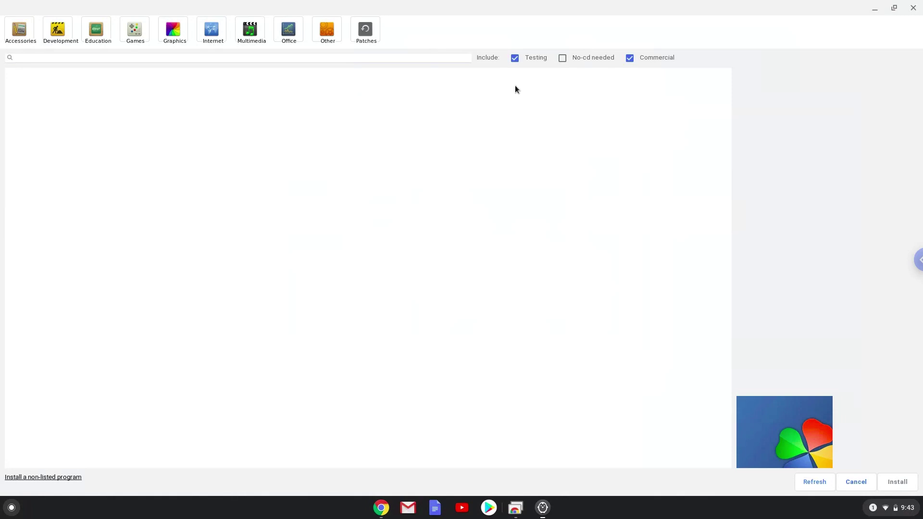
click(244, 32)
click(208, 34)
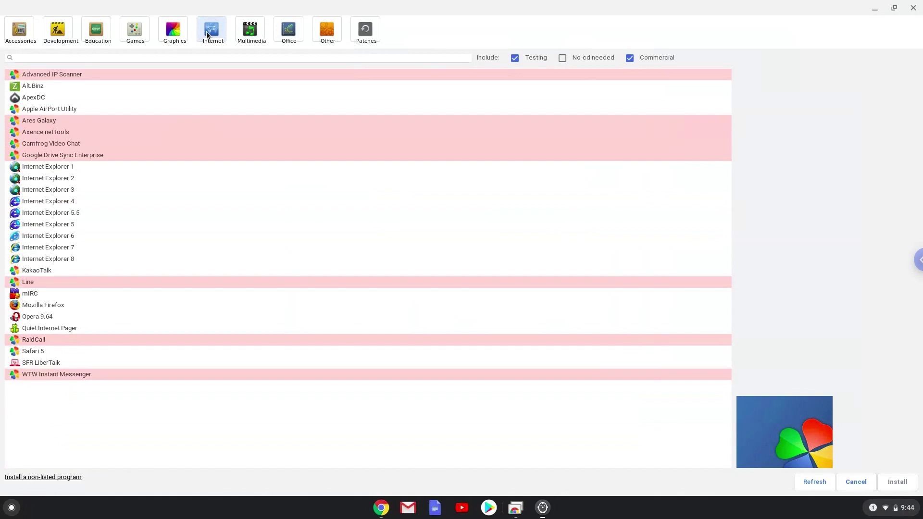